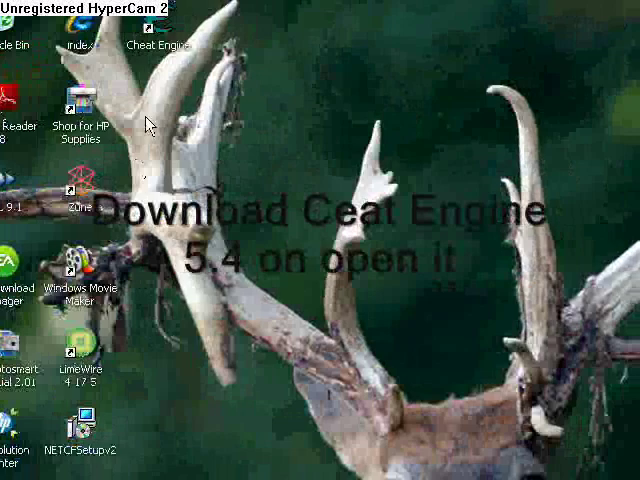
Step: Launch Cheat Engine 5.4 from its desktop shortcut
{"action": "double_click", "coordinate": [148, 30]}
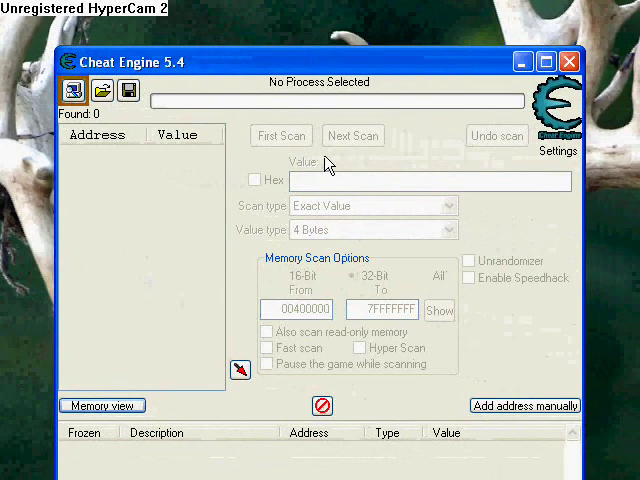
Step: Open the process selector's Window List and begin scrolling through the running windows
{"action": "left_click", "coordinate": [73, 90]}
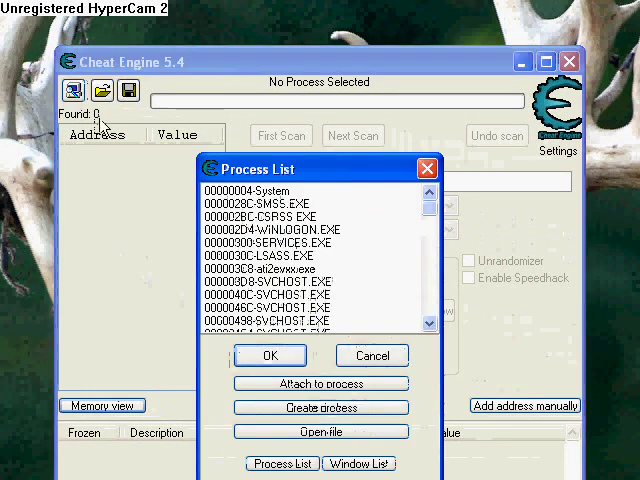
{"action": "left_click", "coordinate": [345, 464]}
{"action": "left_click", "coordinate": [428, 327]}
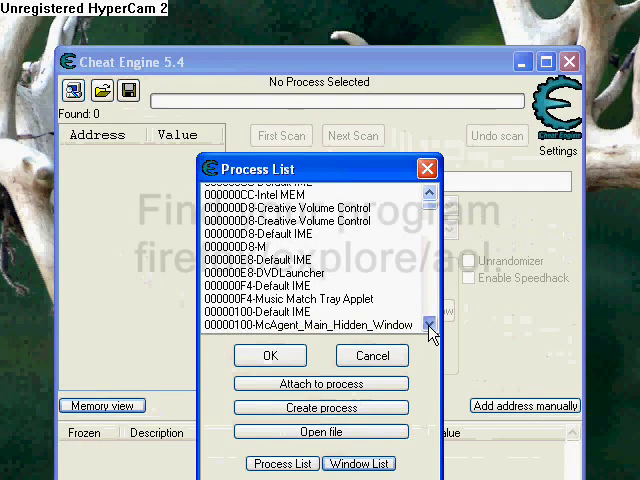
{"action": "left_click", "coordinate": [428, 327]}
{"action": "left_click", "coordinate": [428, 327]}
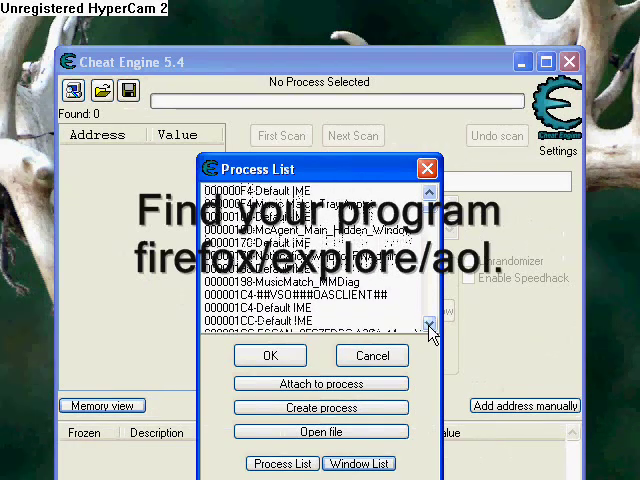
{"action": "left_click", "coordinate": [428, 327]}
{"action": "left_click", "coordinate": [428, 327]}
{"action": "left_click", "coordinate": [428, 327]}
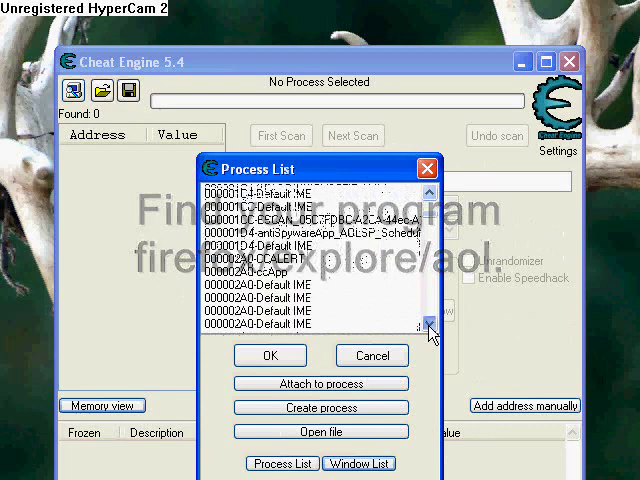
{"action": "left_click", "coordinate": [428, 327]}
{"action": "left_click", "coordinate": [428, 327]}
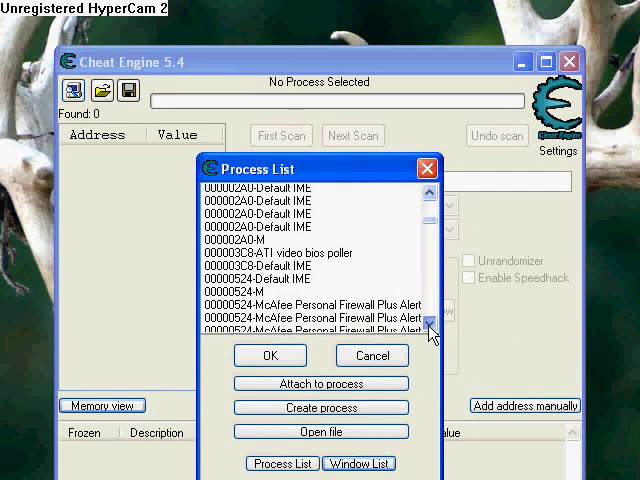
{"action": "left_click", "coordinate": [428, 327]}
{"action": "left_click", "coordinate": [428, 327]}
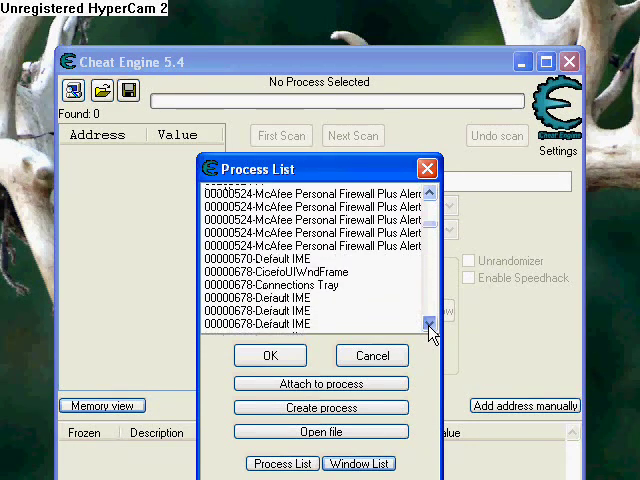
{"action": "left_click", "coordinate": [428, 327]}
{"action": "left_click", "coordinate": [428, 327]}
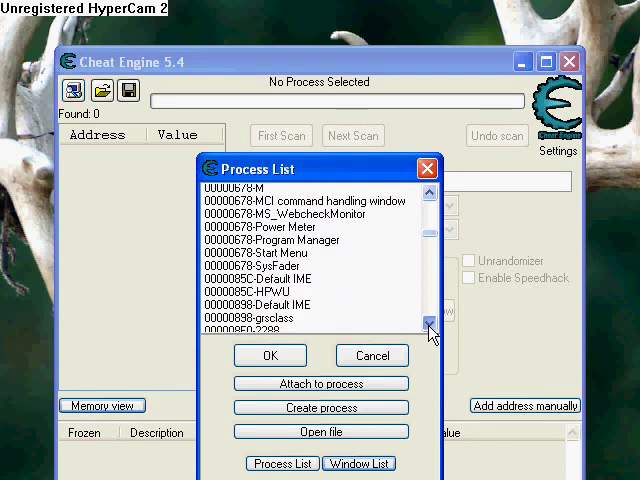
Step: Scroll the window list down to the 00000DCC-AOL 9.1 - Connected, Signed-On entry
{"action": "left_click", "coordinate": [428, 327]}
{"action": "left_click", "coordinate": [428, 327]}
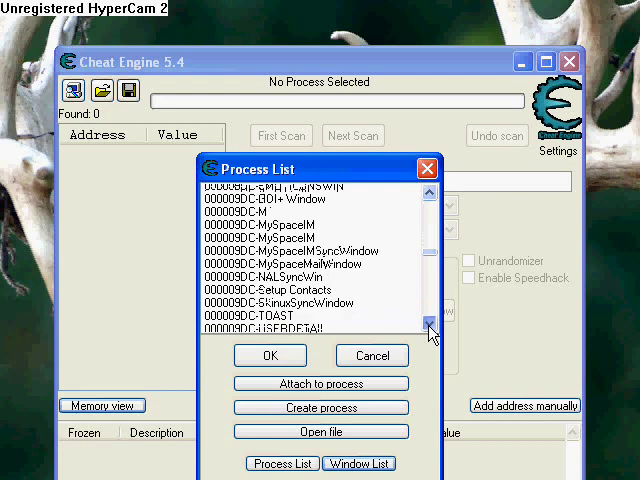
{"action": "left_click", "coordinate": [429, 327]}
{"action": "left_click", "coordinate": [429, 327]}
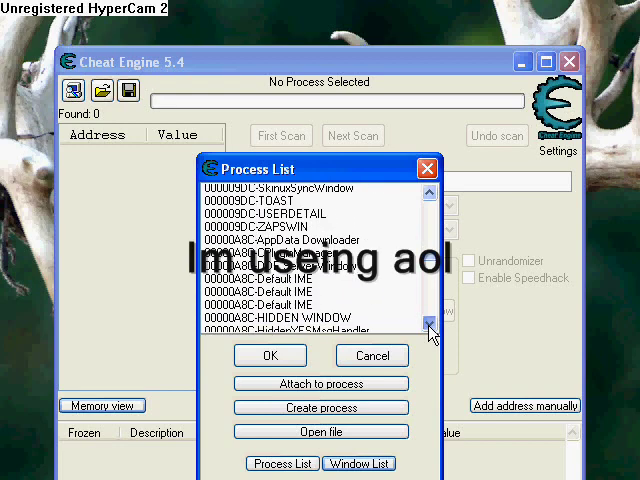
{"action": "left_click", "coordinate": [429, 327]}
{"action": "left_click", "coordinate": [429, 327]}
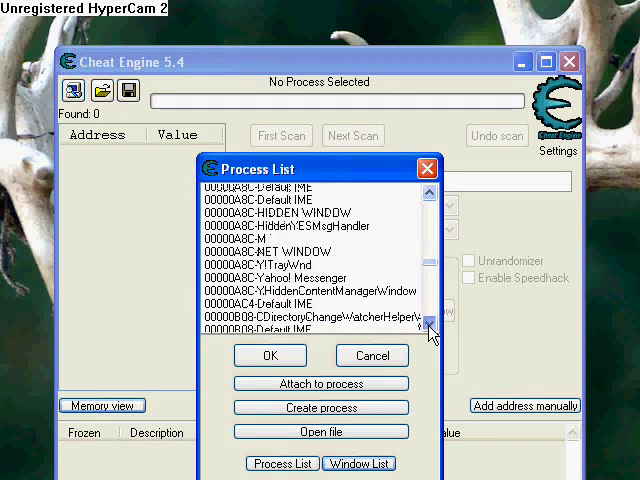
{"action": "left_click", "coordinate": [429, 327]}
{"action": "left_click", "coordinate": [429, 327]}
{"action": "left_click", "coordinate": [429, 327]}
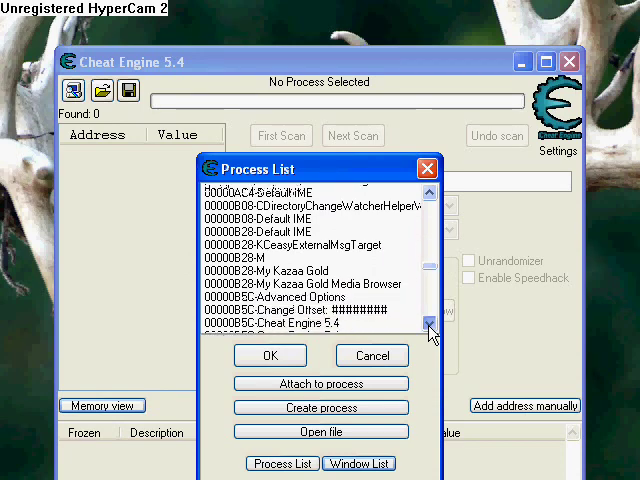
{"action": "left_click", "coordinate": [429, 327]}
{"action": "left_click", "coordinate": [429, 327]}
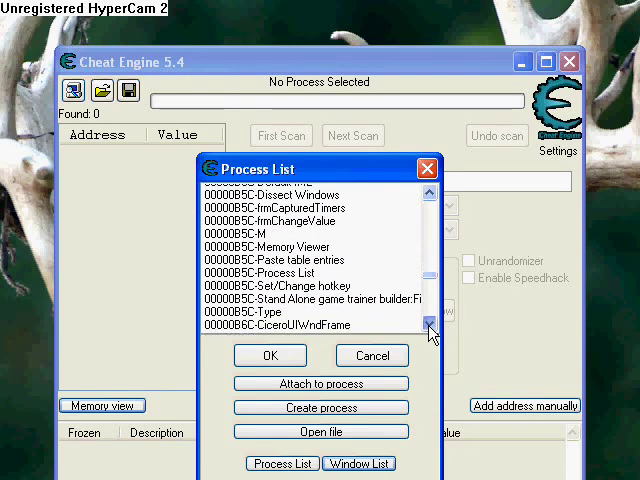
{"action": "left_click", "coordinate": [429, 326]}
{"action": "left_click", "coordinate": [429, 326]}
{"action": "left_click", "coordinate": [429, 326]}
{"action": "left_click", "coordinate": [429, 326]}
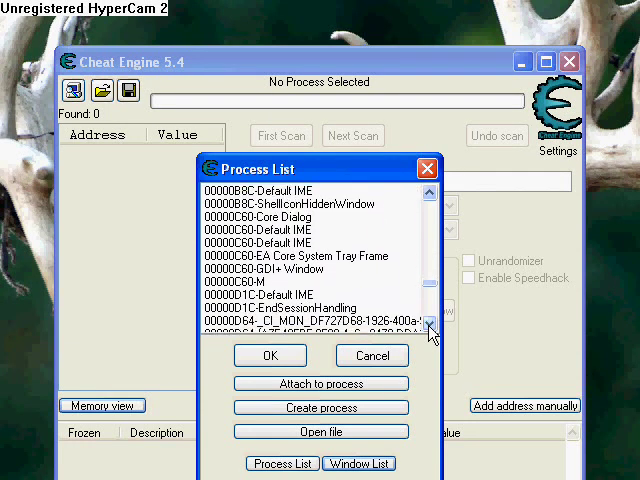
{"action": "left_click", "coordinate": [429, 326]}
{"action": "left_click", "coordinate": [429, 326]}
{"action": "left_click", "coordinate": [429, 326]}
{"action": "left_click", "coordinate": [429, 326]}
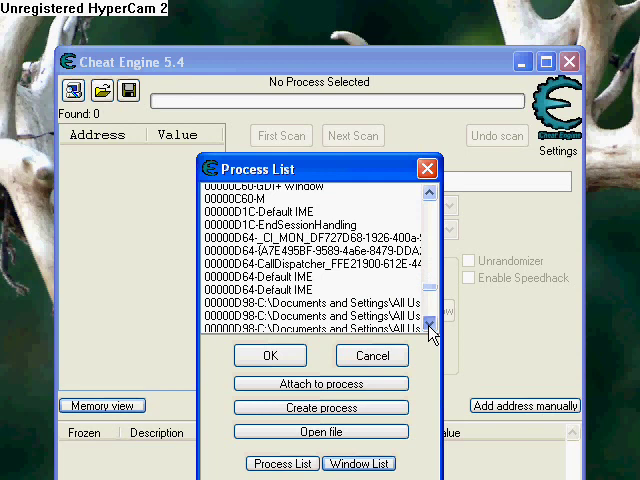
{"action": "double_click", "coordinate": [429, 326]}
{"action": "double_click", "coordinate": [429, 326]}
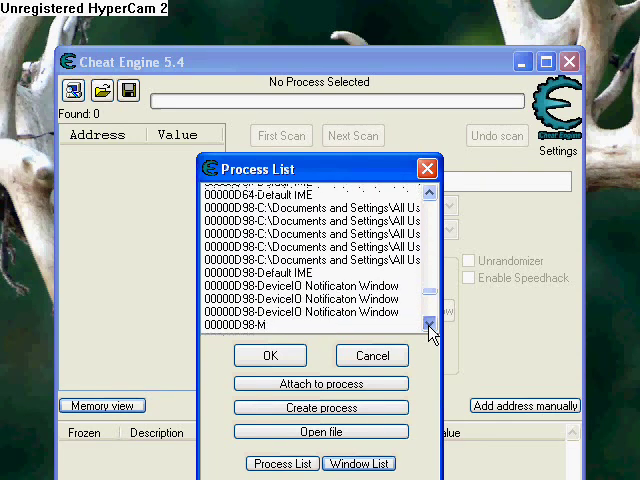
{"action": "double_click", "coordinate": [429, 326]}
{"action": "left_click", "coordinate": [429, 326]}
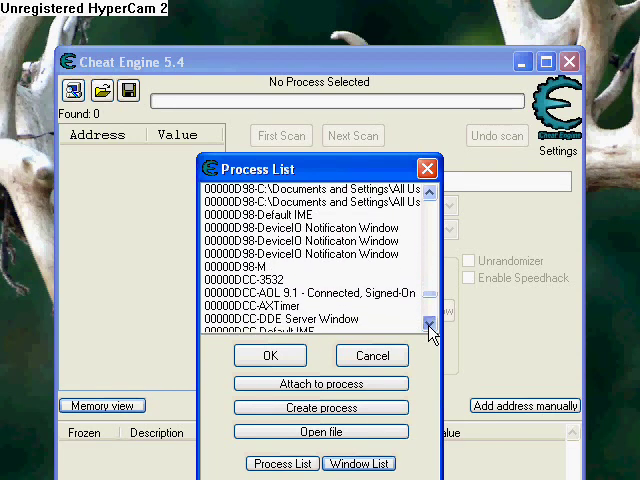
{"action": "left_click", "coordinate": [429, 326]}
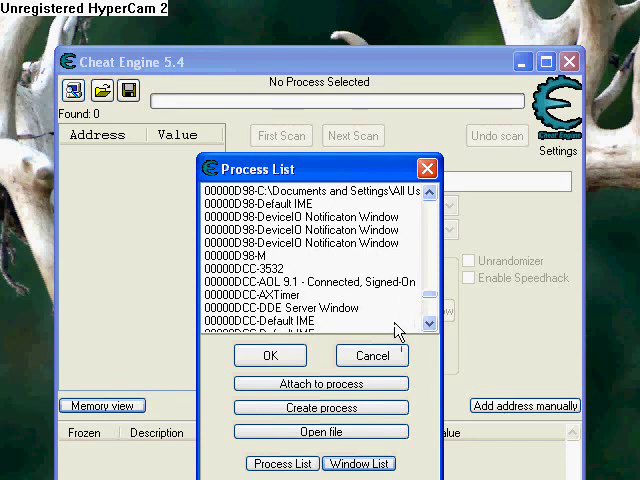
{"action": "middle_click", "coordinate": [426, 300]}
{"action": "middle_click", "coordinate": [365, 292]}
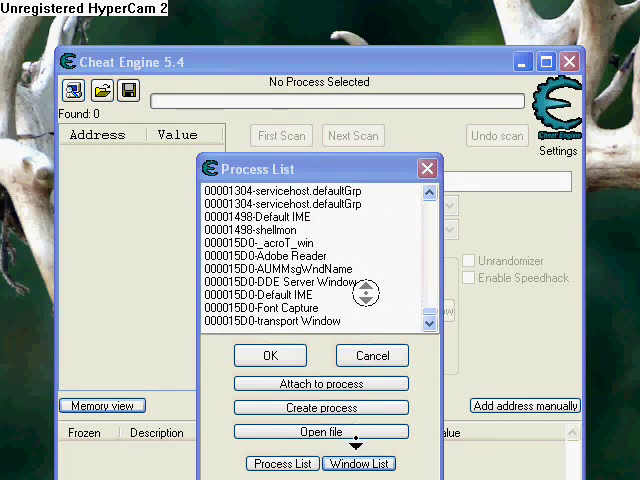
{"action": "middle_click", "coordinate": [355, 443]}
{"action": "left_click", "coordinate": [430, 194]}
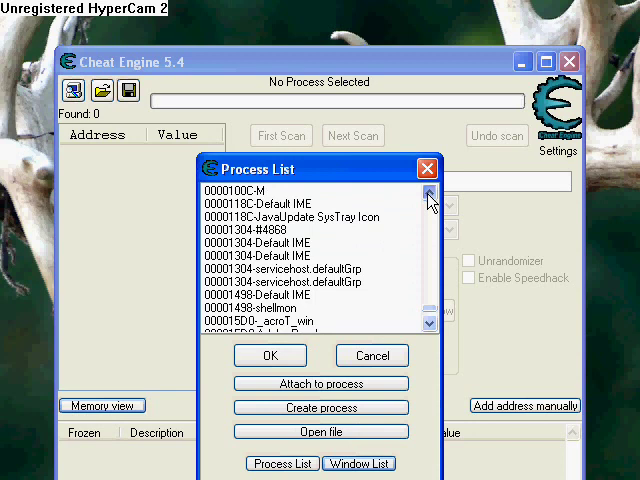
{"action": "left_click", "coordinate": [430, 194]}
{"action": "left_click", "coordinate": [430, 196]}
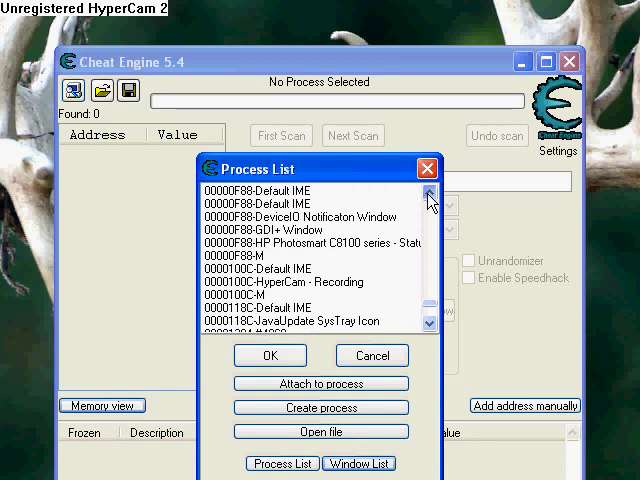
{"action": "left_click", "coordinate": [430, 196]}
{"action": "left_click", "coordinate": [429, 196]}
{"action": "left_click", "coordinate": [429, 196]}
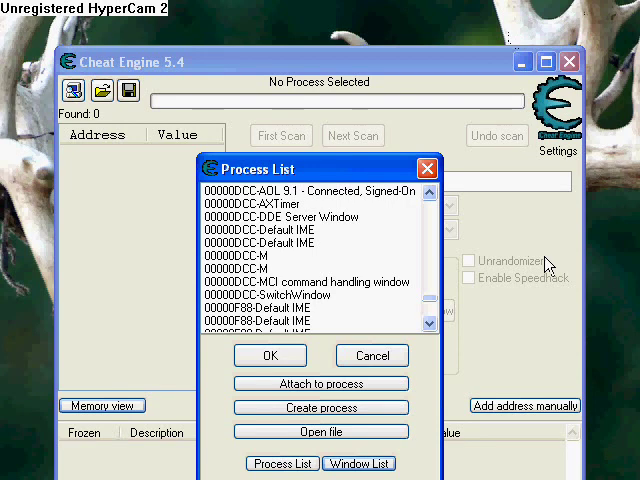
Step: Attach to the AOL 9.1 window, first-scan for 650 (92 hits), and return to the game
{"action": "double_click", "coordinate": [391, 194]}
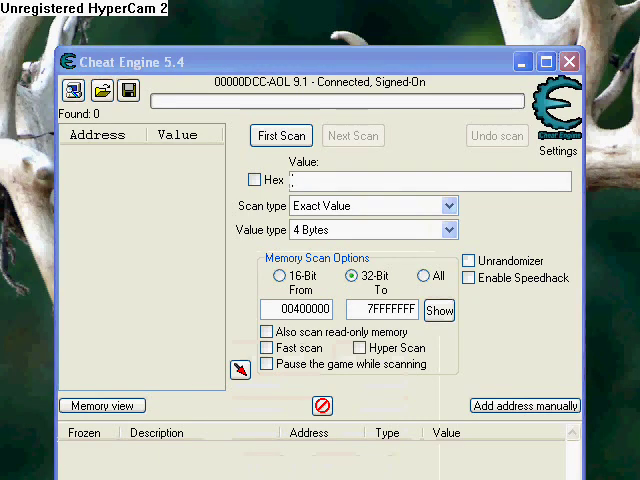
{"action": "key", "text": "alt+Tab"}
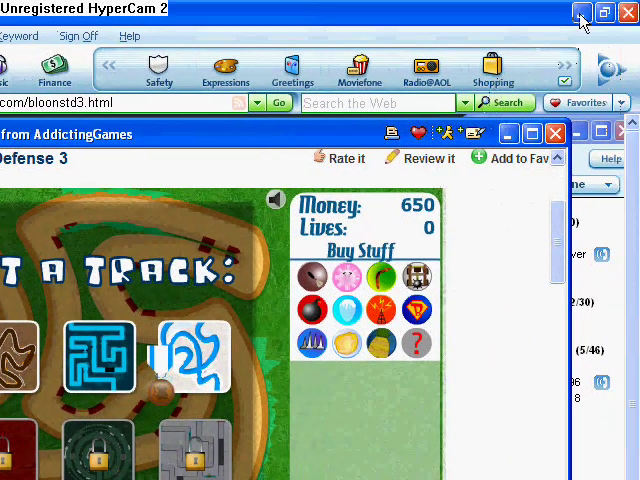
{"action": "left_click", "coordinate": [580, 13]}
{"action": "type", "text": "650"}
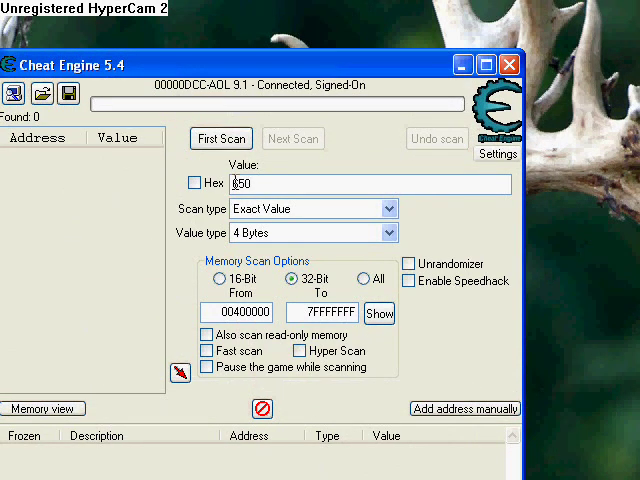
{"action": "left_click", "coordinate": [226, 143]}
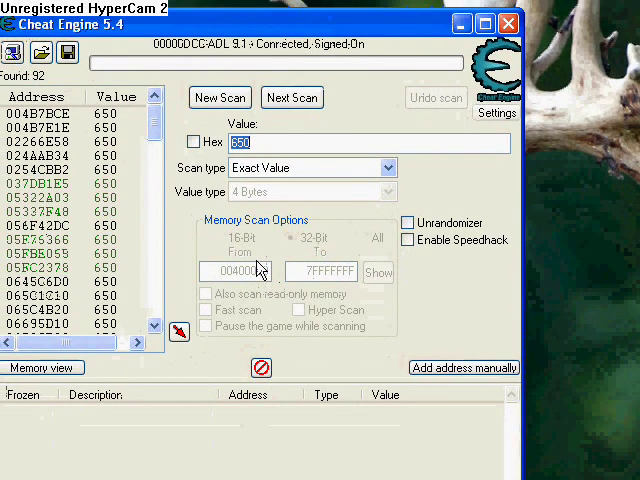
{"action": "key", "text": "alt+Tab"}
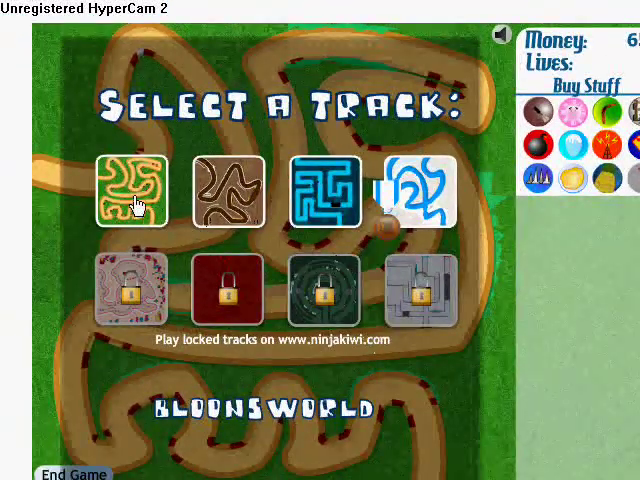
Step: Start the first track on Hard, place a Dart Monkey leaving 380 money, then minimize the browser
{"action": "left_click", "coordinate": [137, 205]}
{"action": "left_click", "coordinate": [381, 254]}
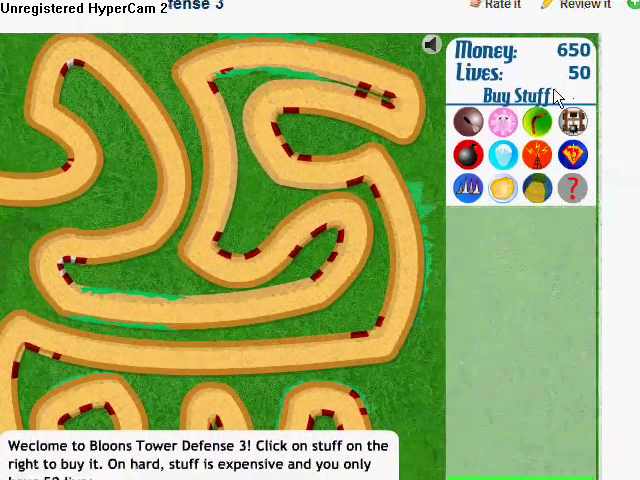
{"action": "left_click", "coordinate": [470, 125]}
{"action": "left_click", "coordinate": [90, 104]}
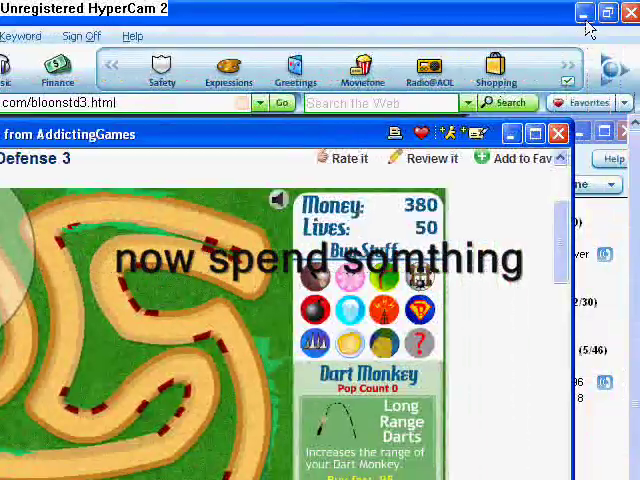
{"action": "left_click", "coordinate": [584, 14]}
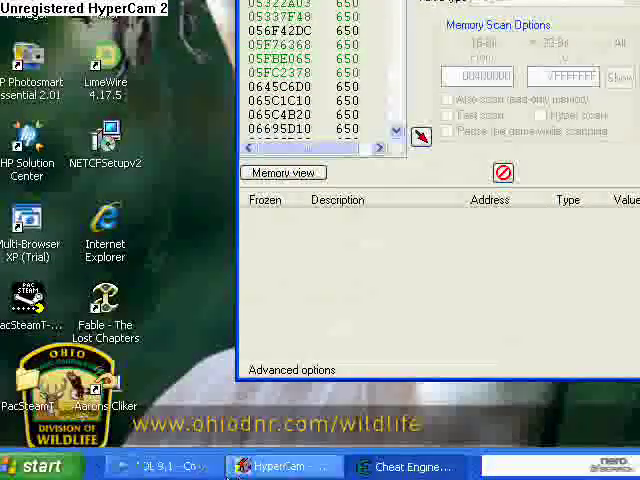
Step: Rescan for 380 and add the single result, 07F98168, to the address list
{"action": "left_click", "coordinate": [222, 468]}
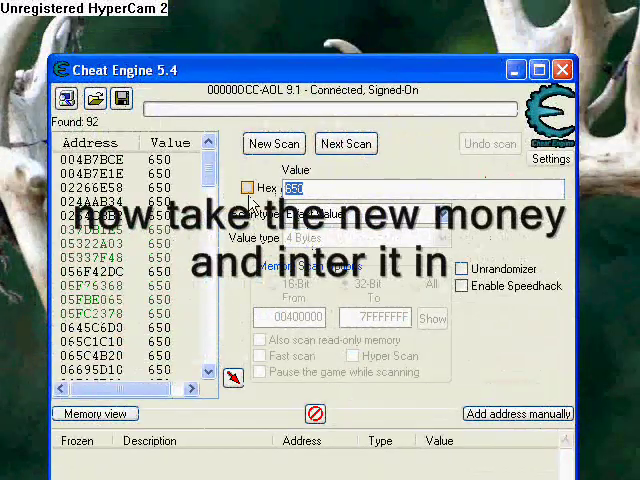
{"action": "type", "text": "38"}
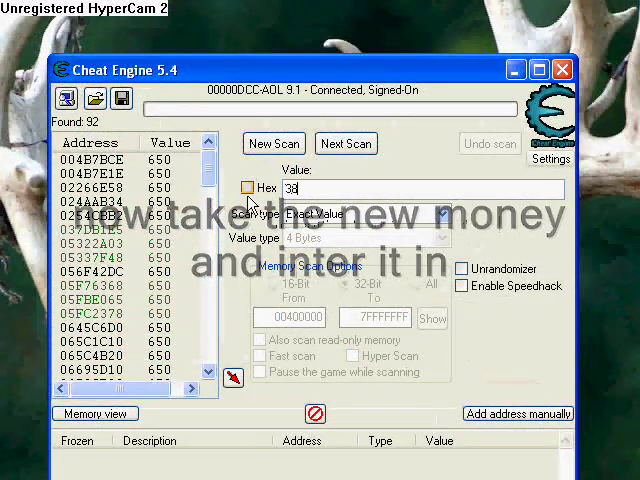
{"action": "type", "text": "0"}
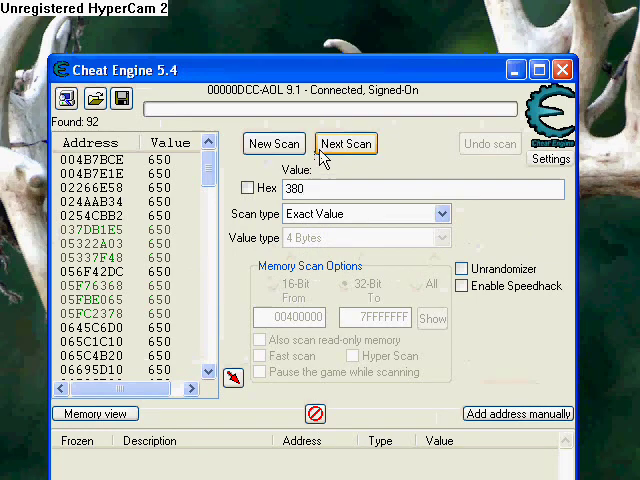
{"action": "left_click", "coordinate": [322, 153]}
{"action": "double_click", "coordinate": [143, 168]}
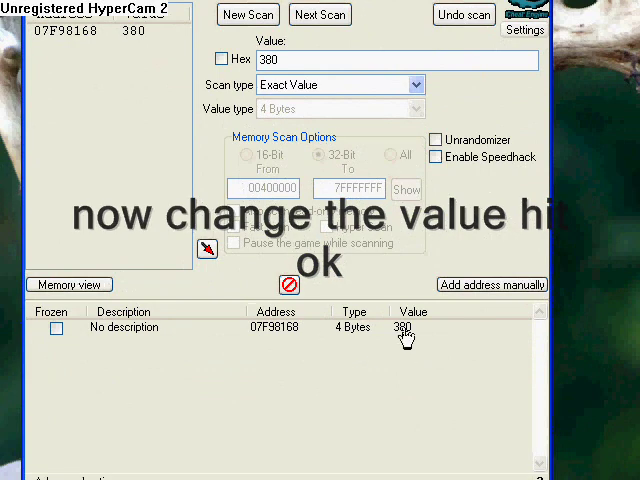
Step: Set address 07F98168's value to 100000000, then minimize Cheat Engine
{"action": "double_click", "coordinate": [403, 331]}
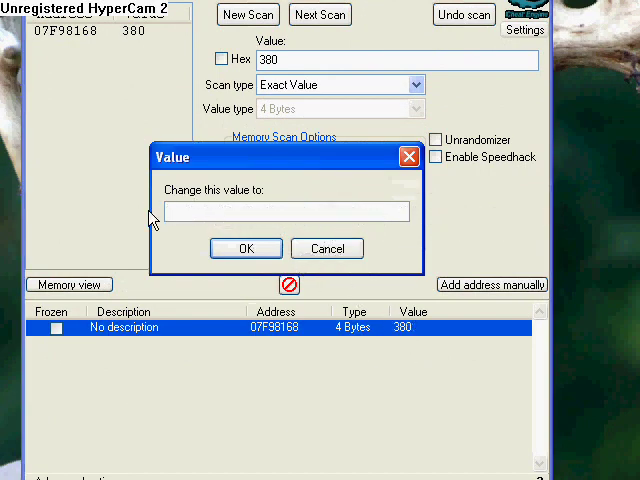
{"action": "type", "text": "100000000"}
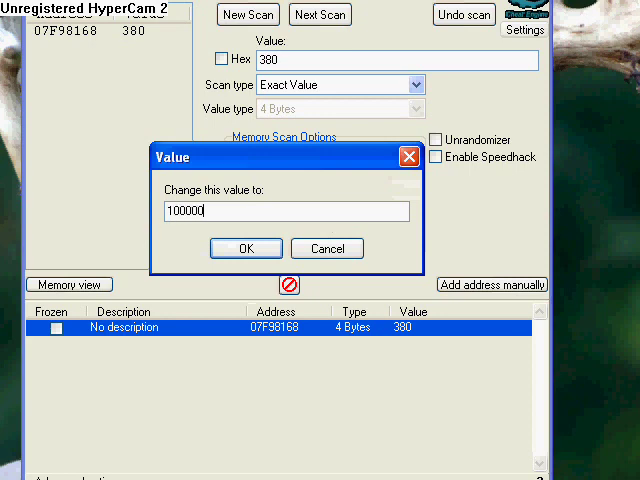
{"action": "left_click", "coordinate": [226, 249]}
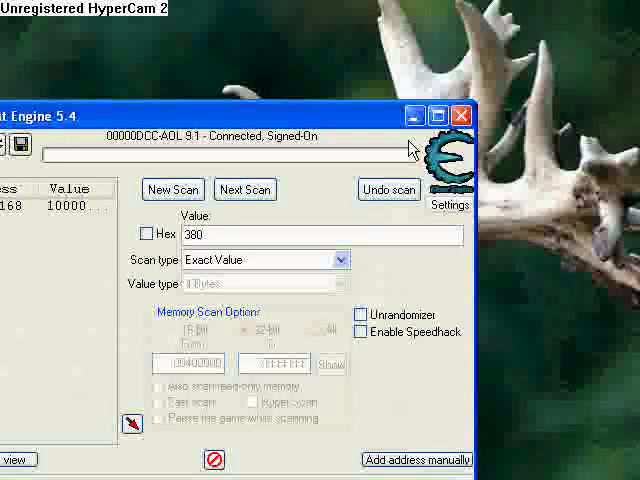
{"action": "left_click", "coordinate": [413, 114]}
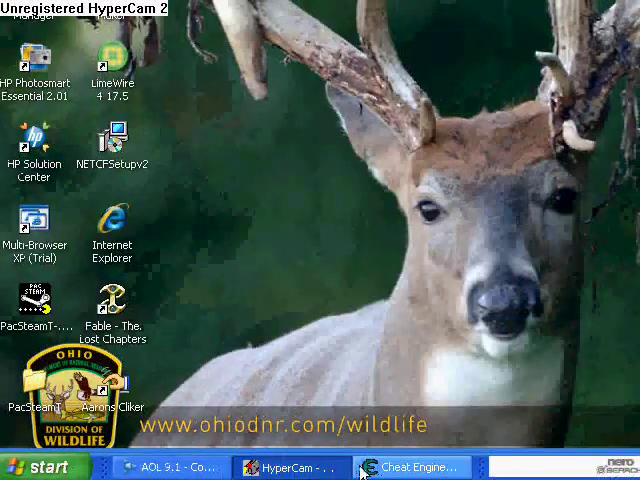
Step: Restore the AOL game window and place a Dart Monkey on the grass
{"action": "left_click", "coordinate": [208, 468]}
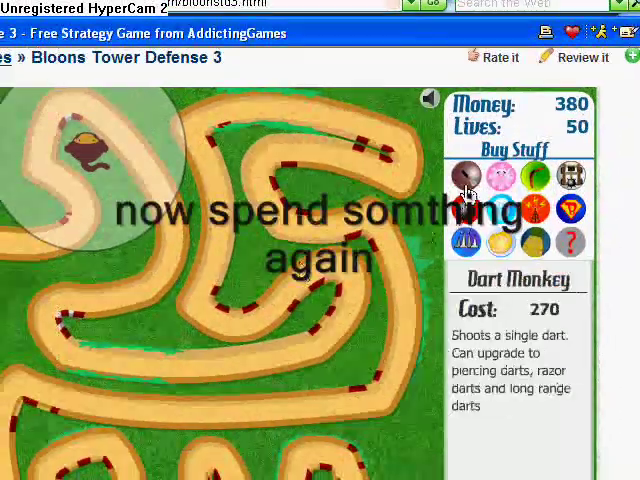
{"action": "left_click", "coordinate": [466, 180]}
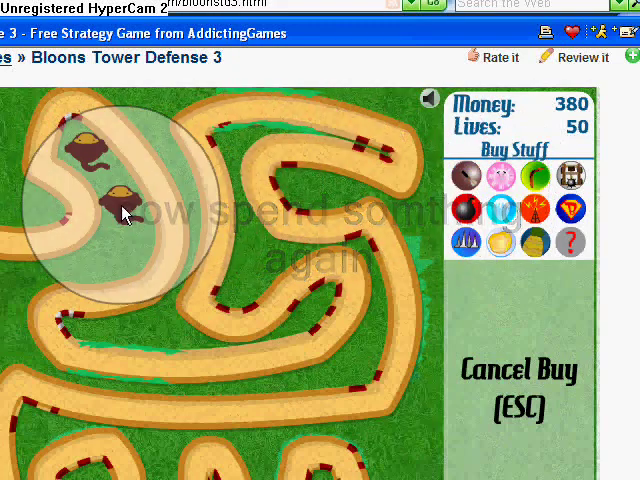
{"action": "left_click", "coordinate": [122, 212]}
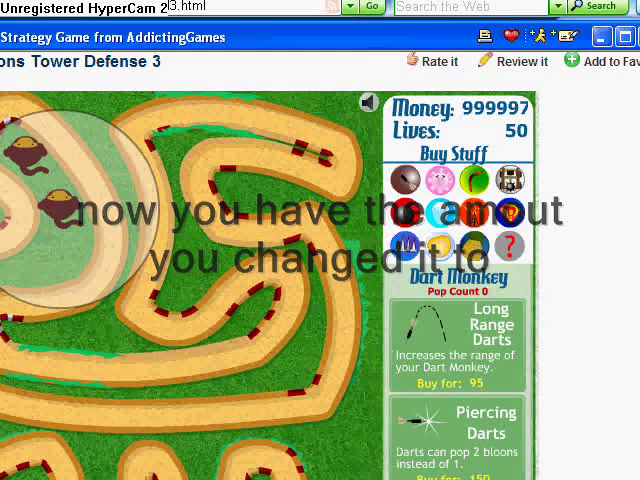
{"action": "left_click", "coordinate": [36, 153]}
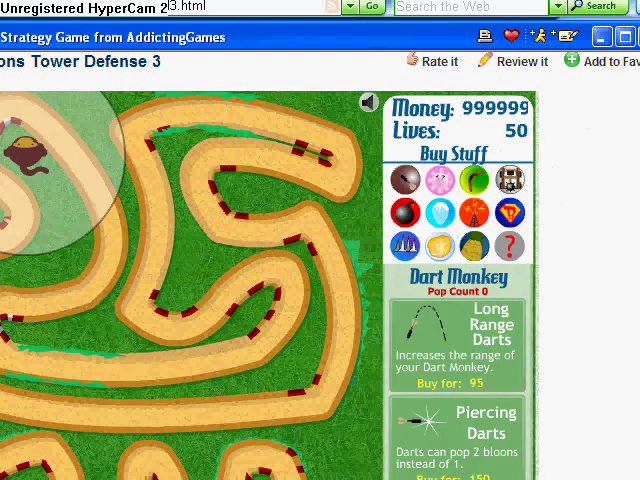
{"action": "left_click", "coordinate": [269, 446]}
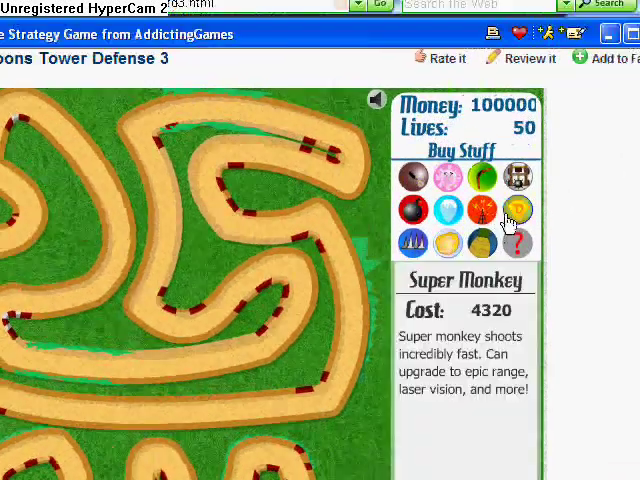
Step: Buy and place Super Monkeys near the top-left of the track
{"action": "left_click", "coordinate": [512, 212]}
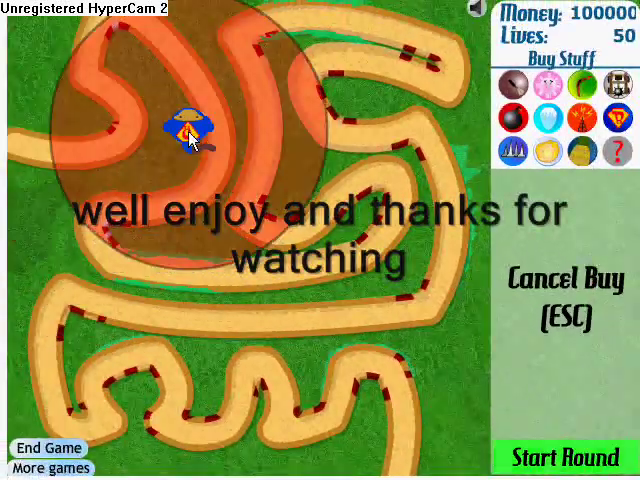
{"action": "left_click", "coordinate": [147, 177]}
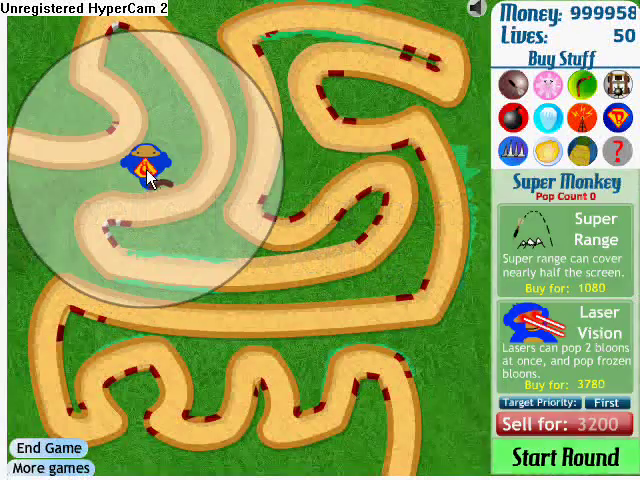
{"action": "left_click", "coordinate": [618, 120]}
{"action": "mouse_move", "coordinate": [547, 118]}
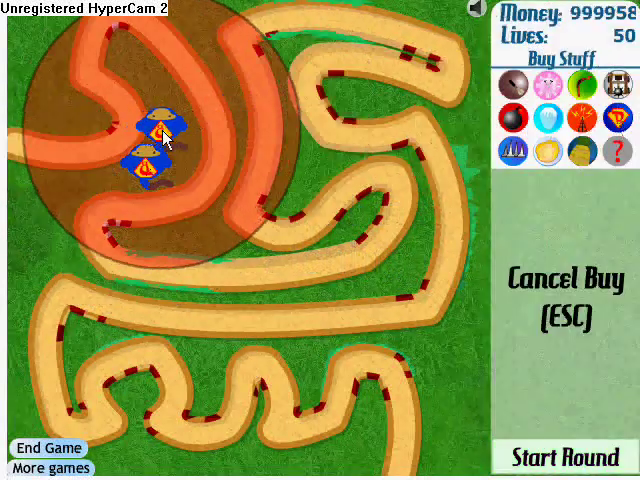
{"action": "left_click", "coordinate": [168, 125]}
{"action": "left_click", "coordinate": [580, 120]}
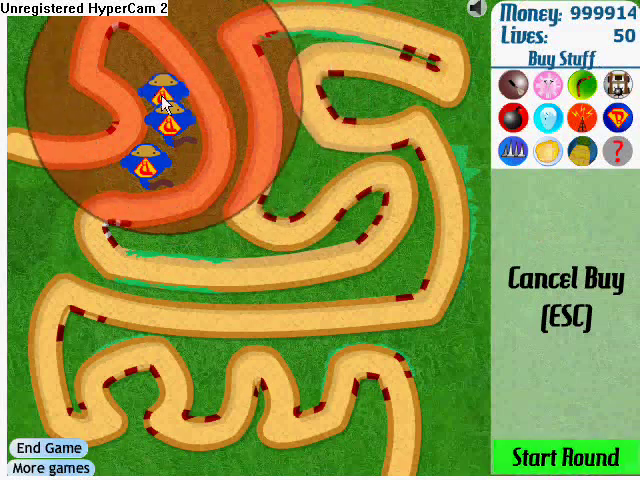